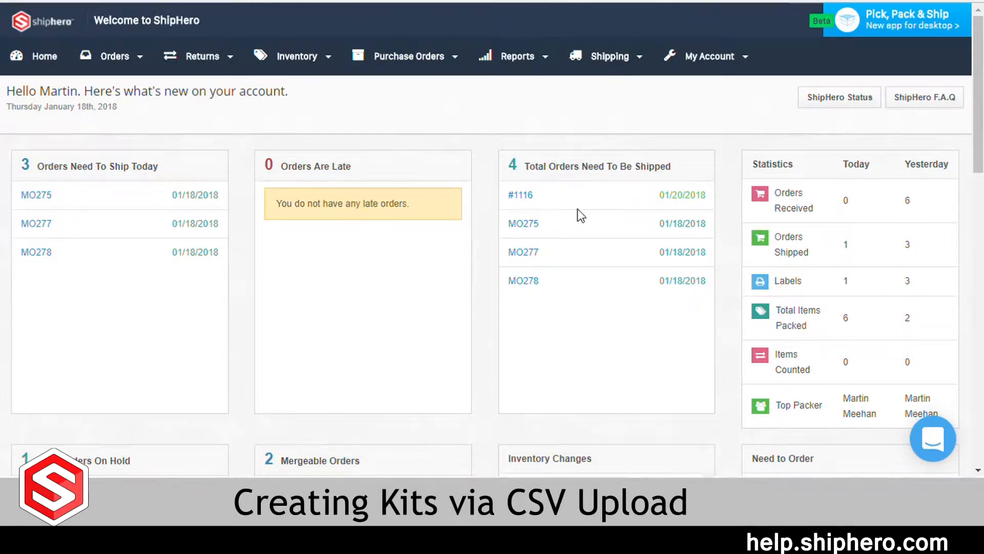
Open ShipHero's CSV file management page, choose Product Kits as the item to update, and download the product kits template
click(709, 63)
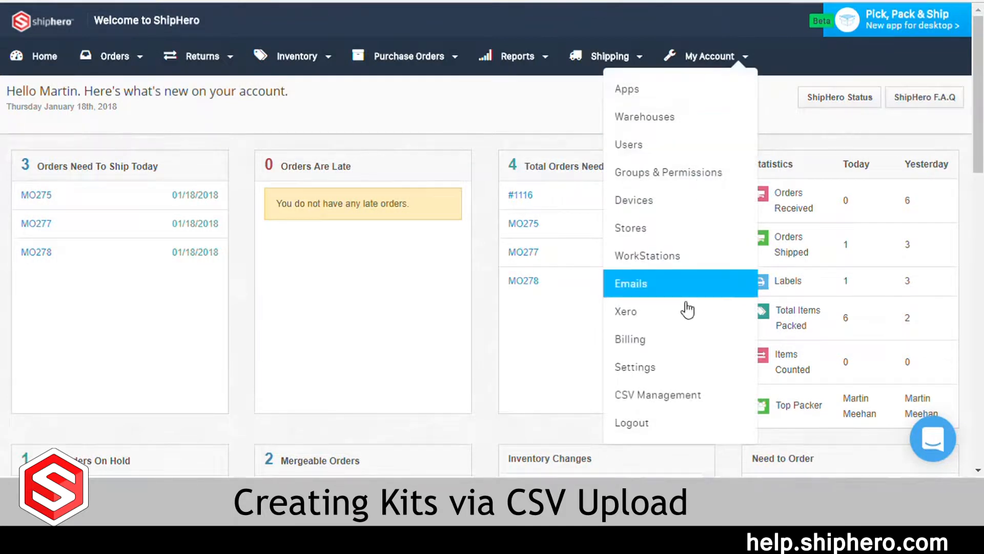
click(711, 395)
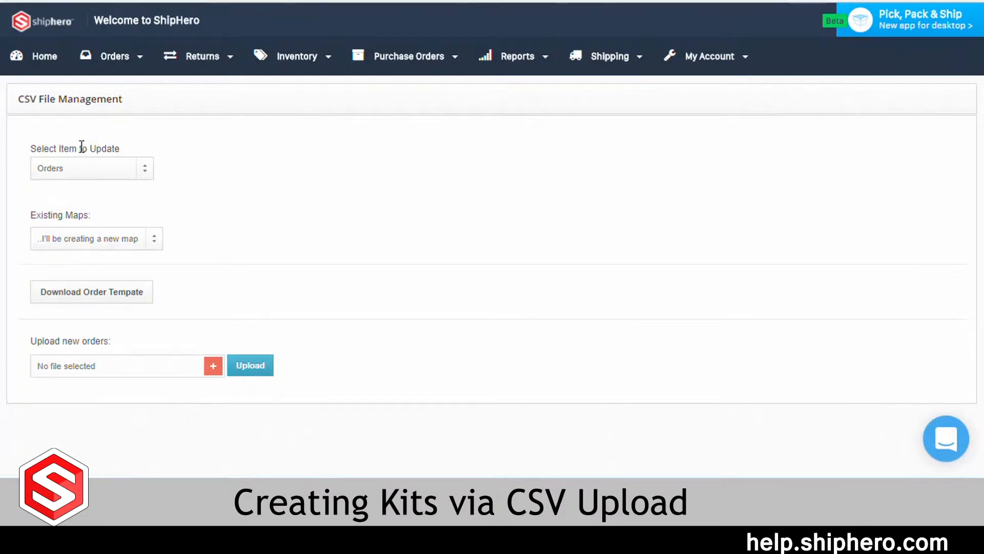
click(107, 170)
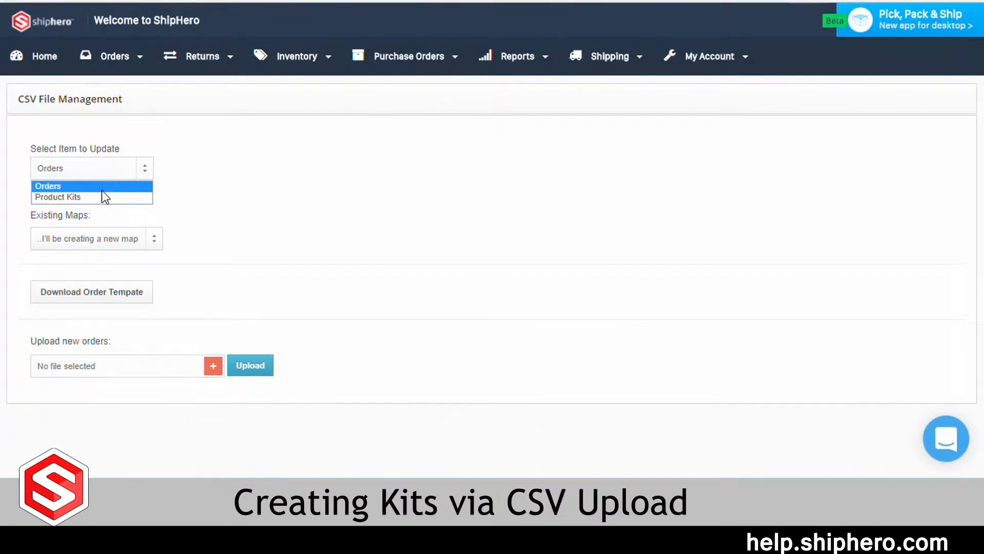
click(102, 197)
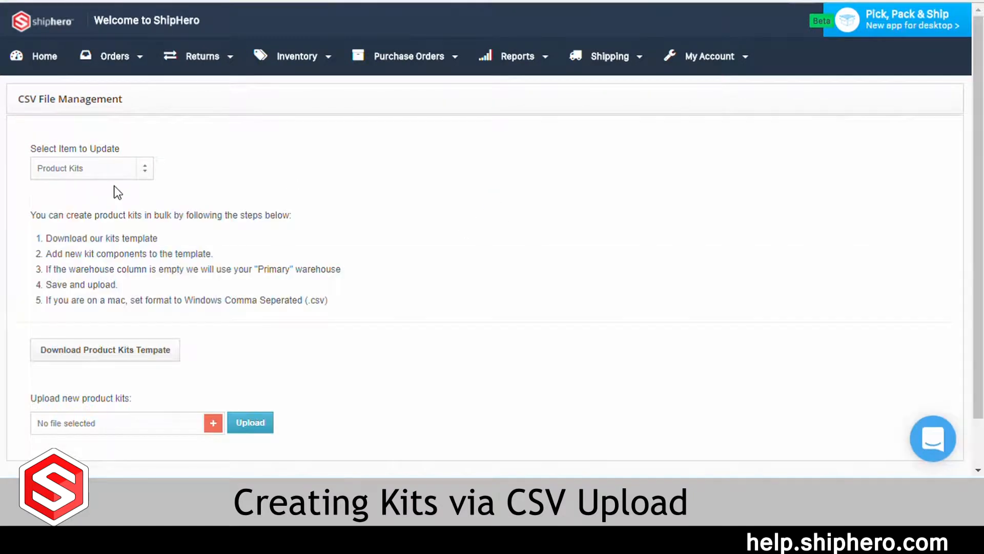
click(87, 361)
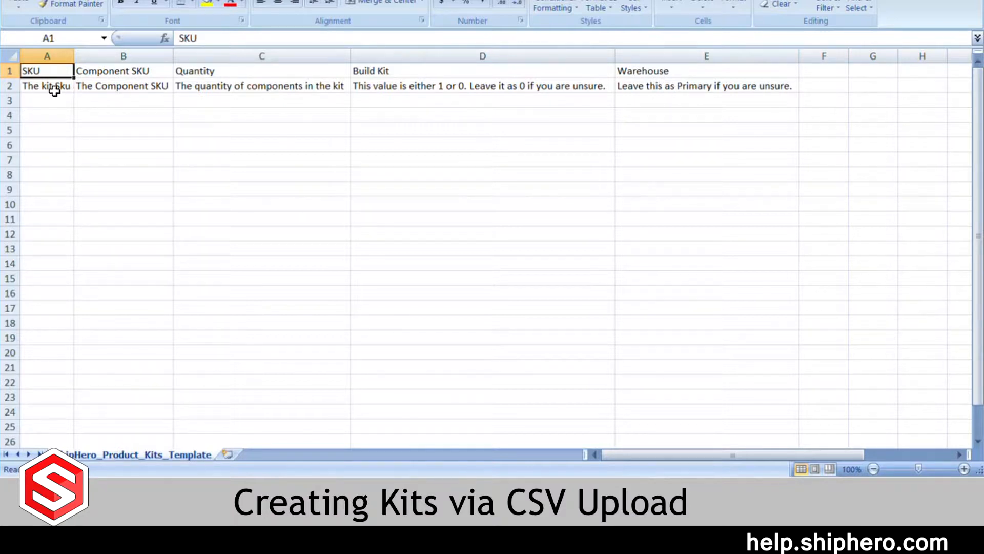
In the downloaded ShipHero_Product_Kits_Template in Excel, enter the kit SKU gift-bag in cells A2 to A4, replacing the sample text
click(54, 88)
text(gift-bag)
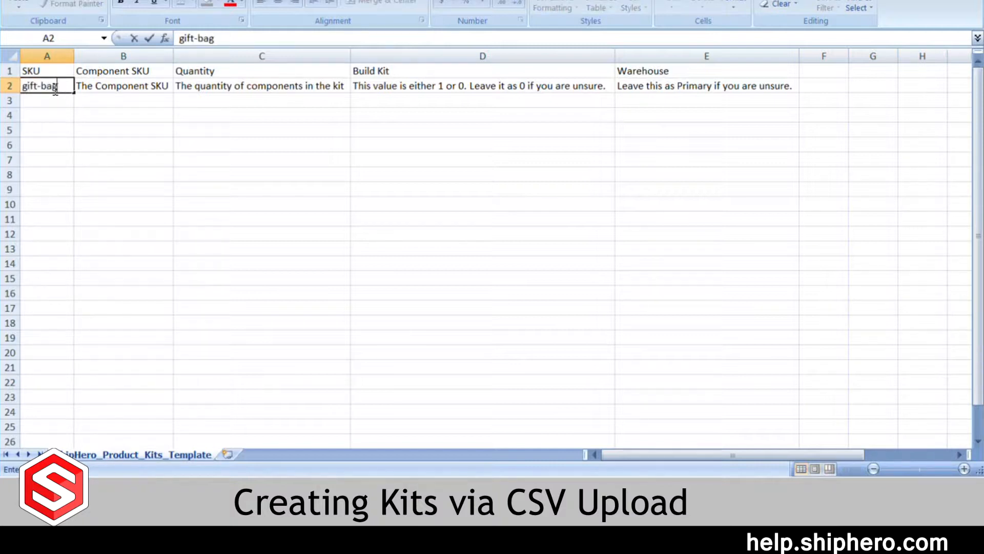
click(68, 103)
text(gift)
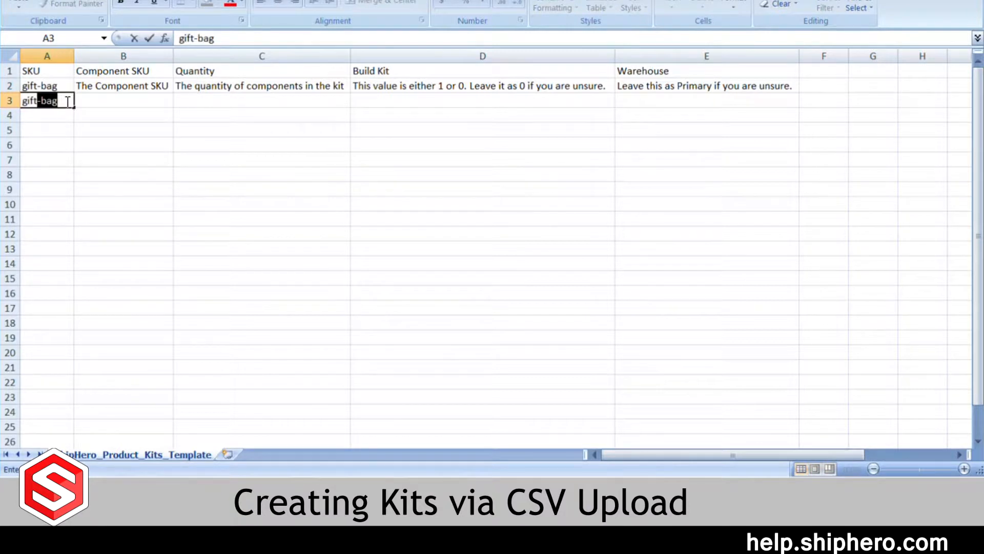
text(-bag)
key(Return)
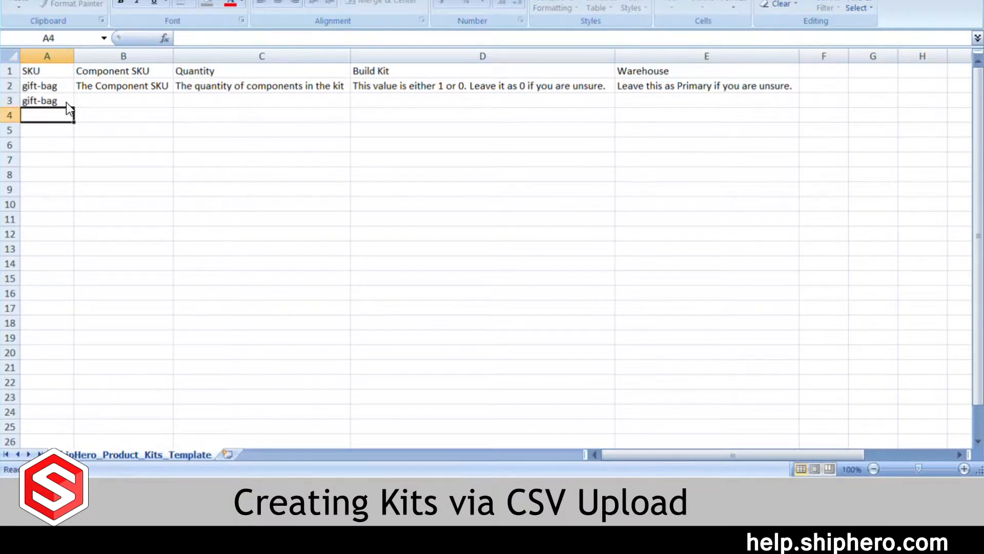
text(gift-bag)
key(Return)
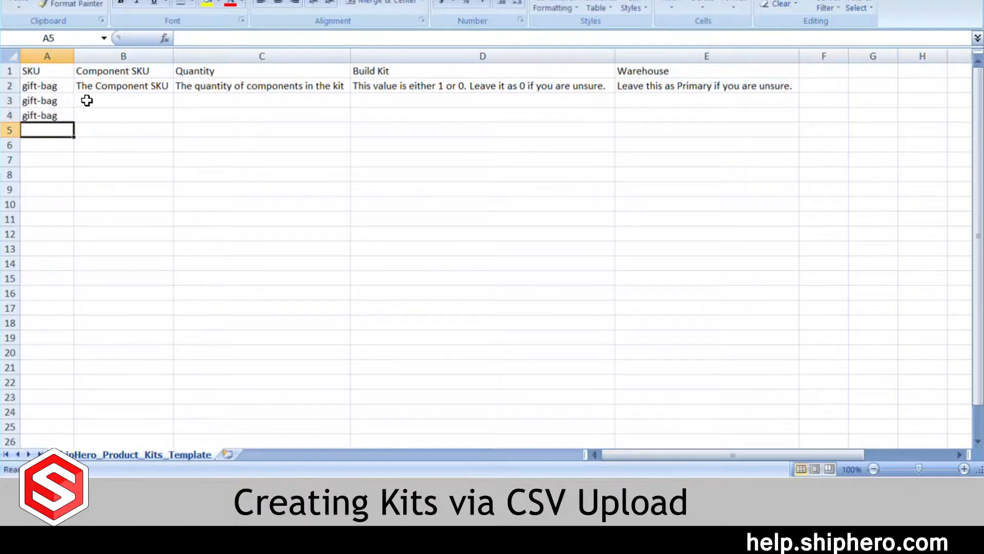
Enter the gift-bag kit's component SKUs dark-choc-bar, milk-choc-bar and salty-pretzels in cells B2 to B4
click(108, 85)
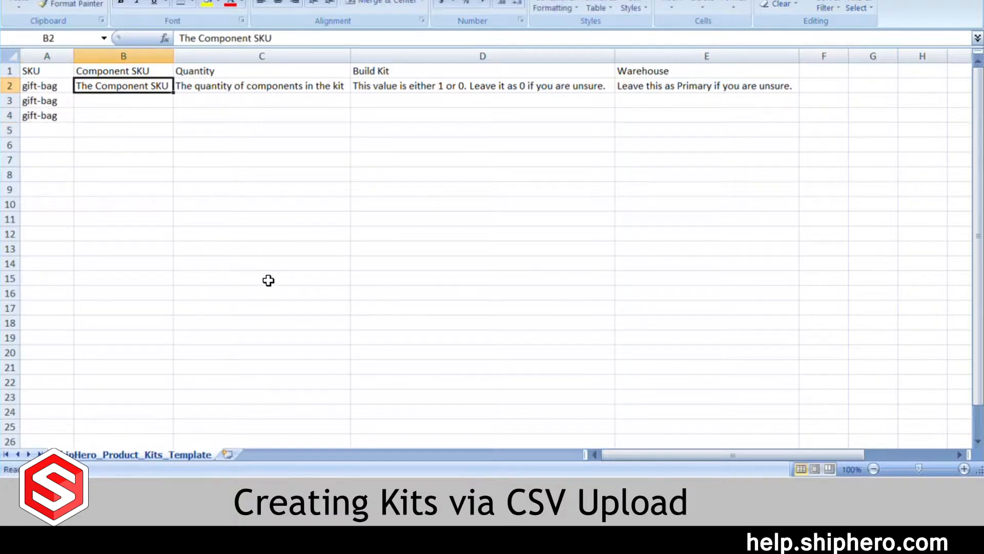
text(dark)
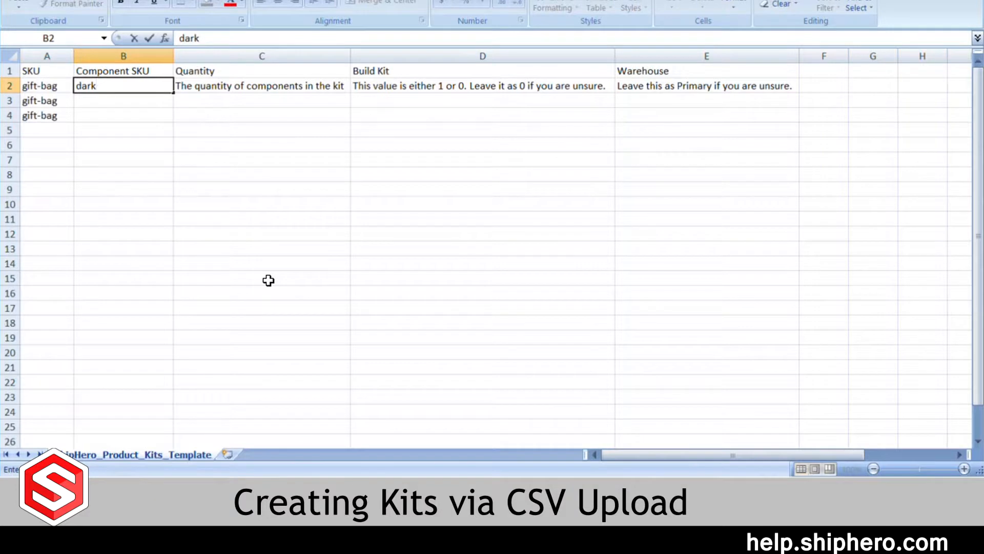
text(-choc-bar)
key(Return)
text(milk-cjoc-bar)
key(BackSpace)
key(BackSpace)
key(BackSpace)
key(BackSpace)
key(BackSpace)
key(BackSpace)
key(BackSpace)
text(hoc-bar)
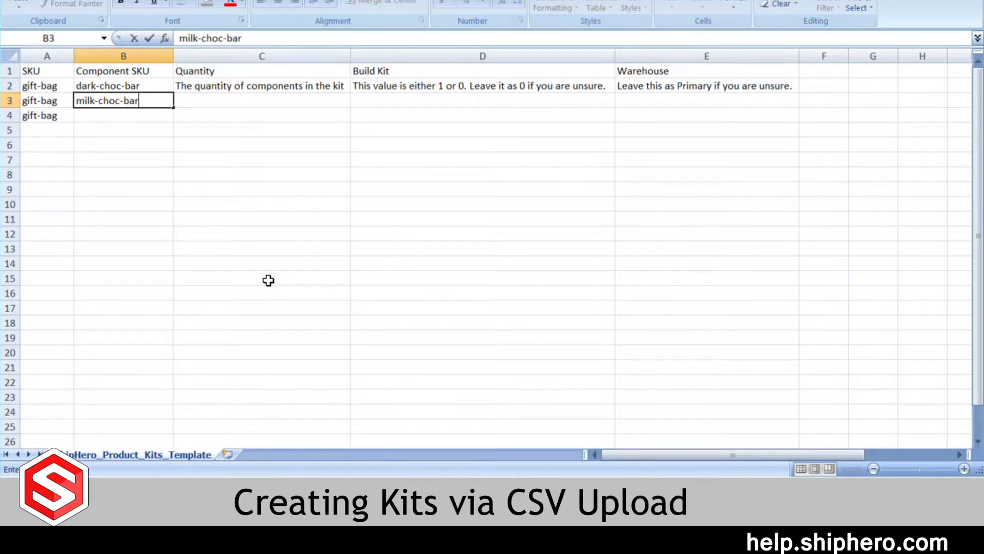
key(Return)
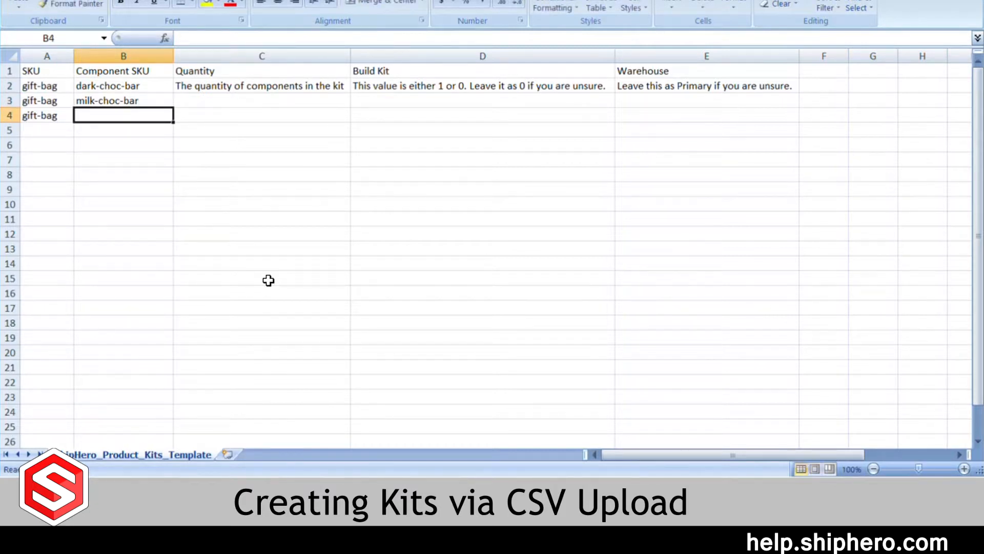
text(salty-pretze)
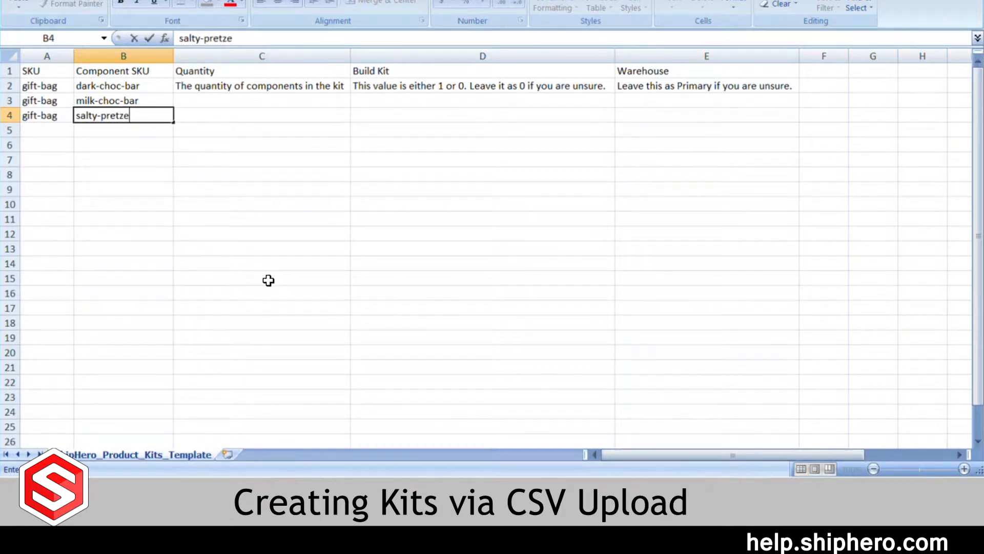
text(ls)
key(Return)
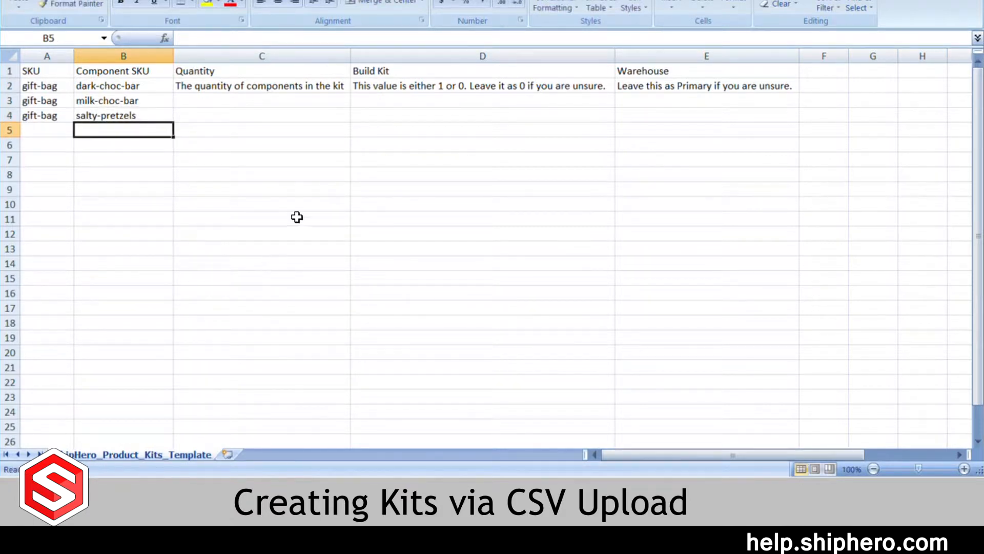
Set the quantity of each of the three gift-bag components to 1 in cells C2 to C4
click(250, 87)
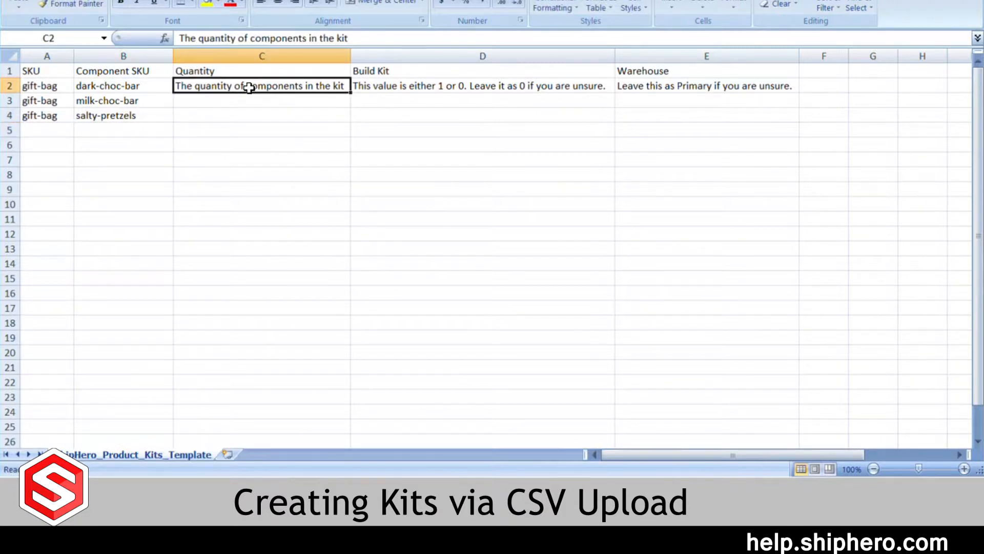
text(1)
key(Return)
text(1)
key(Return)
text(1)
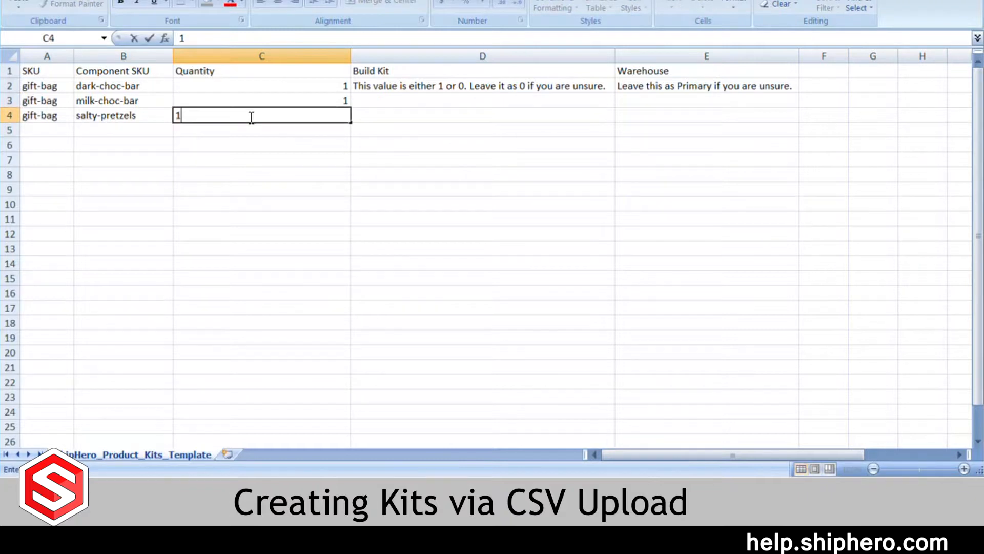
Set the Build Kit value to 0 for all three gift-bag rows in cells D2 to D4
click(550, 88)
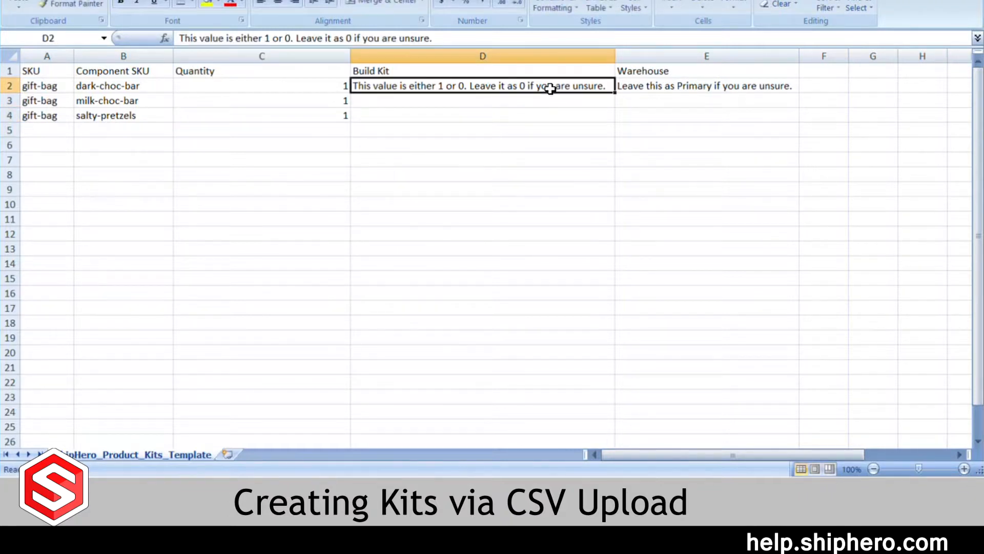
text(0)
key(Return)
text(0)
key(Return)
text(0)
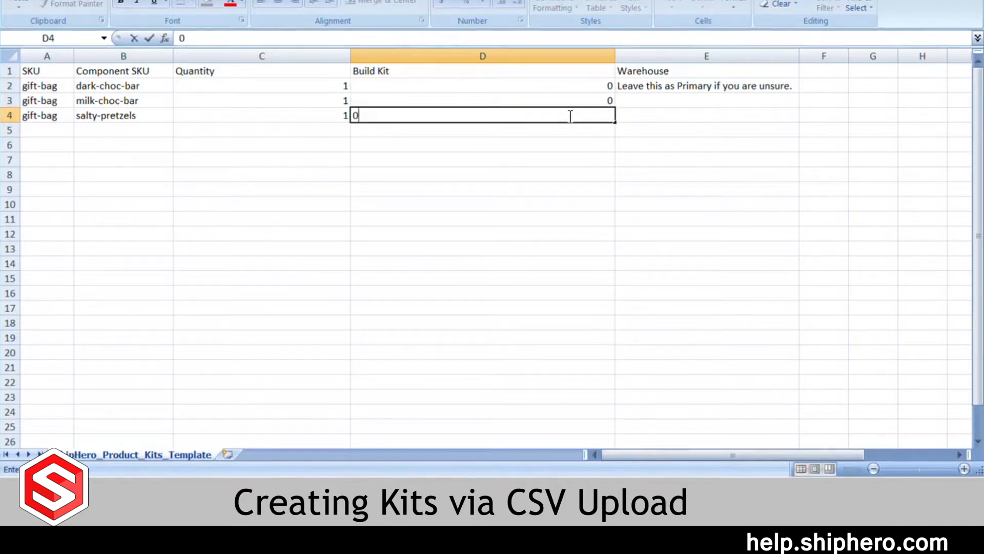
Enter Primary as the warehouse in E2 and copy it to E3 and E4 for the other gift-bag rows
click(688, 87)
text(Prima)
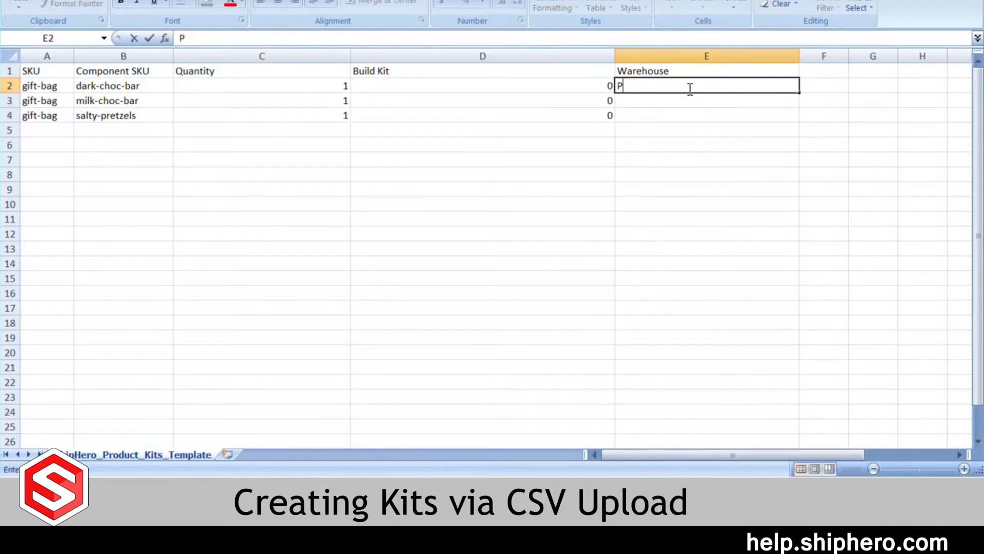
key(Return)
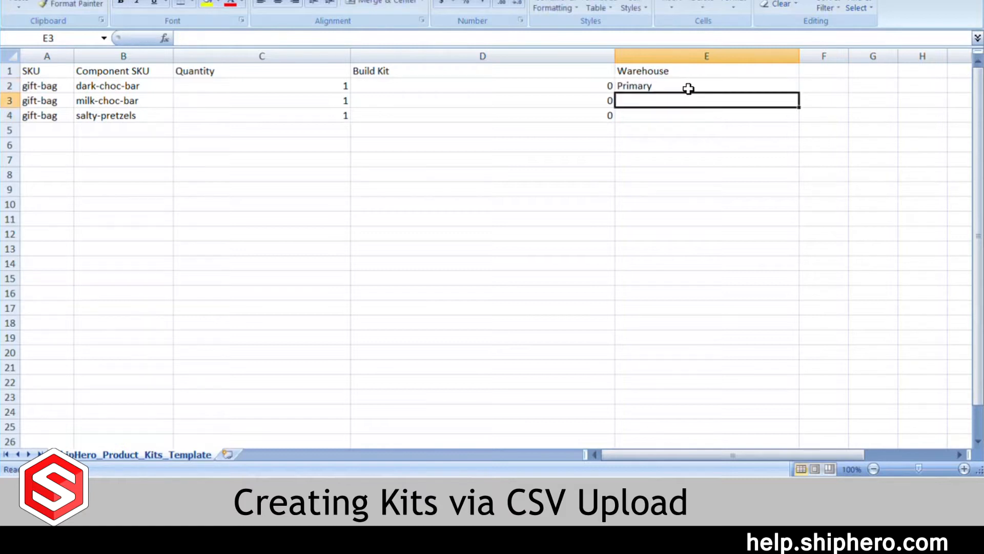
click(688, 88)
key(ctrl+c)
drag(689, 100, 687, 116)
key(ctrl+v)
click(664, 159)
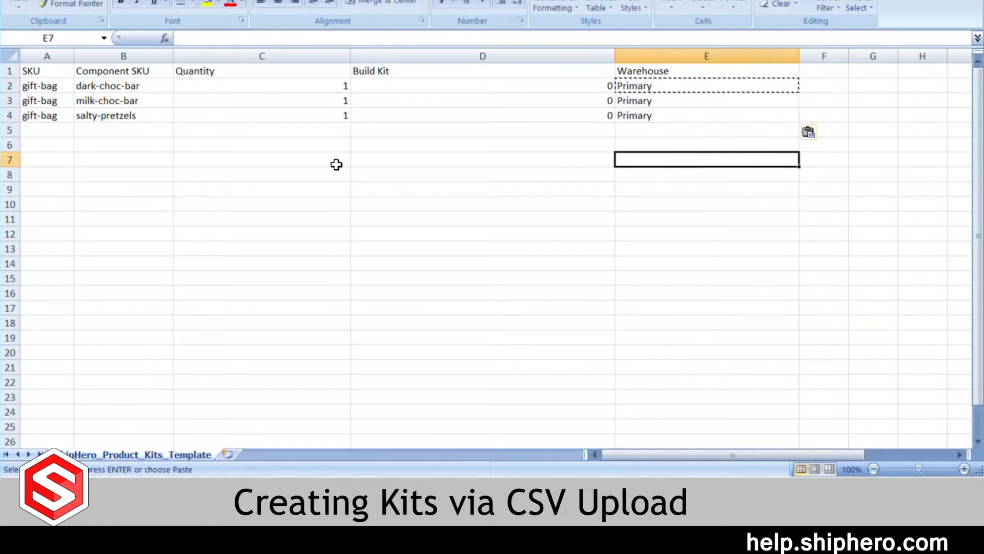
Enter the second kit's SKU deluxe-basket in A5 and copy it into A6 and A7
click(41, 133)
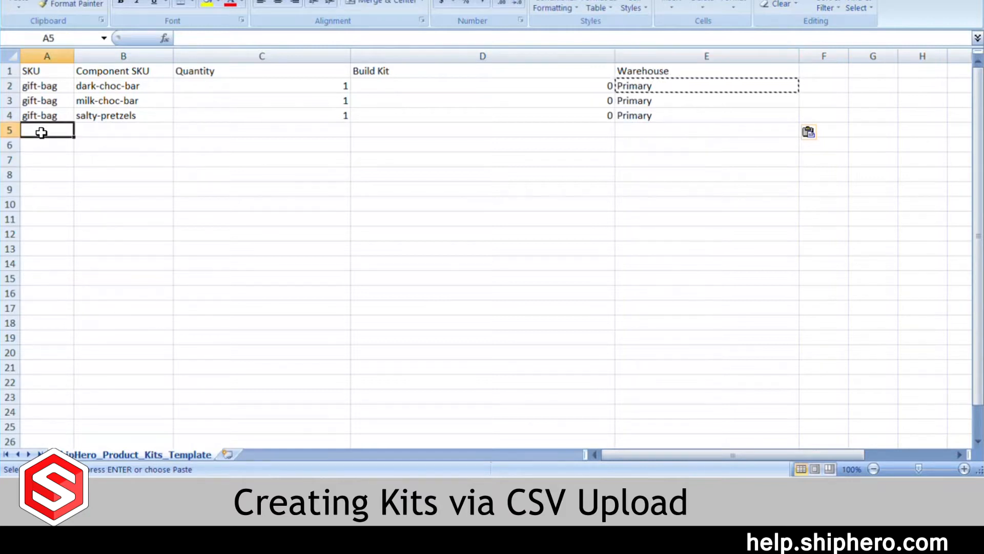
text(deluxe-bask)
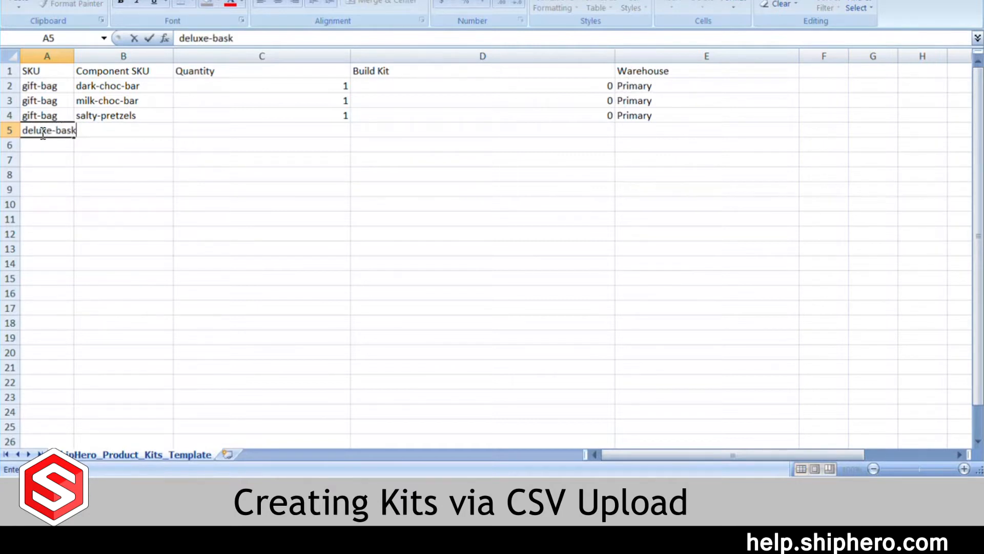
text(et)
key(Return)
click(40, 131)
key(ctrl+c)
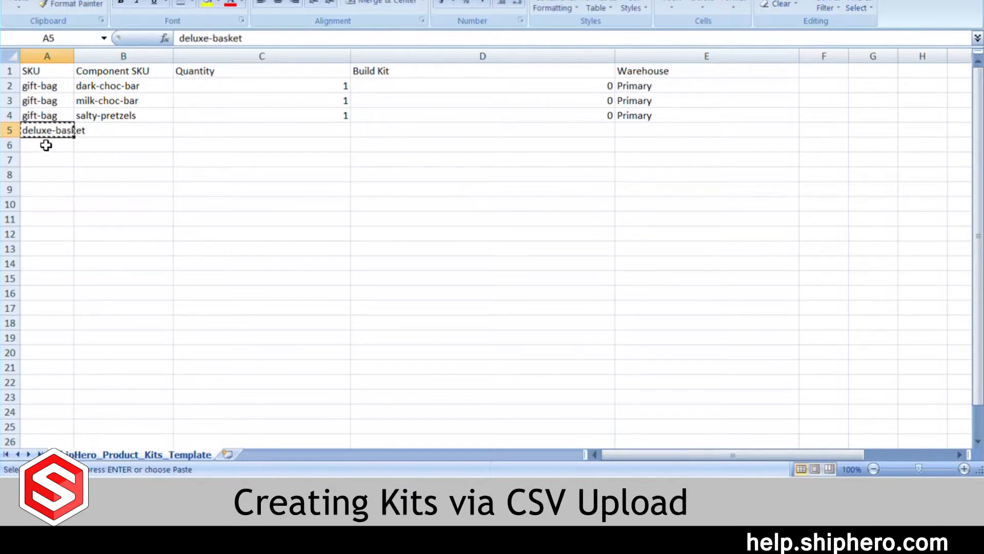
drag(48, 145, 48, 158)
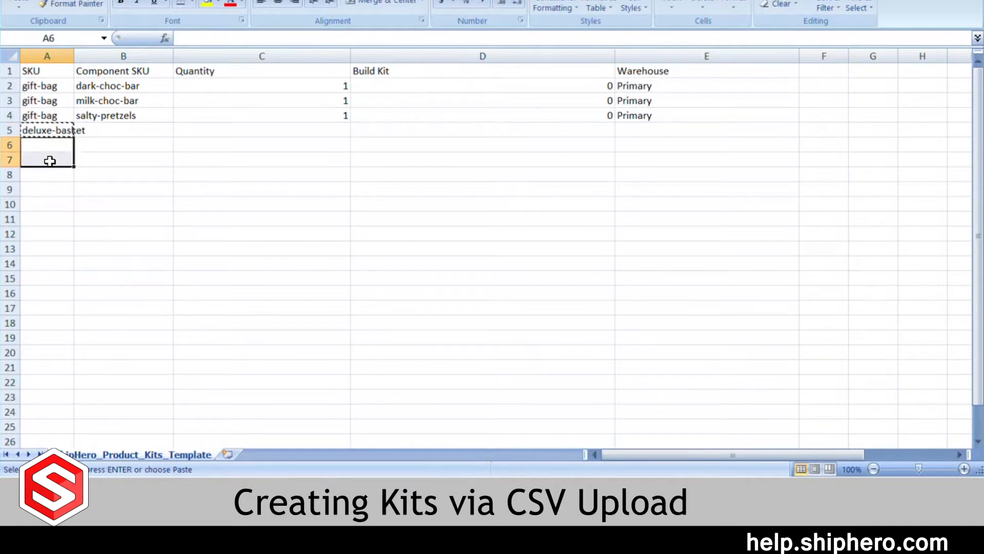
key(ctrl+v)
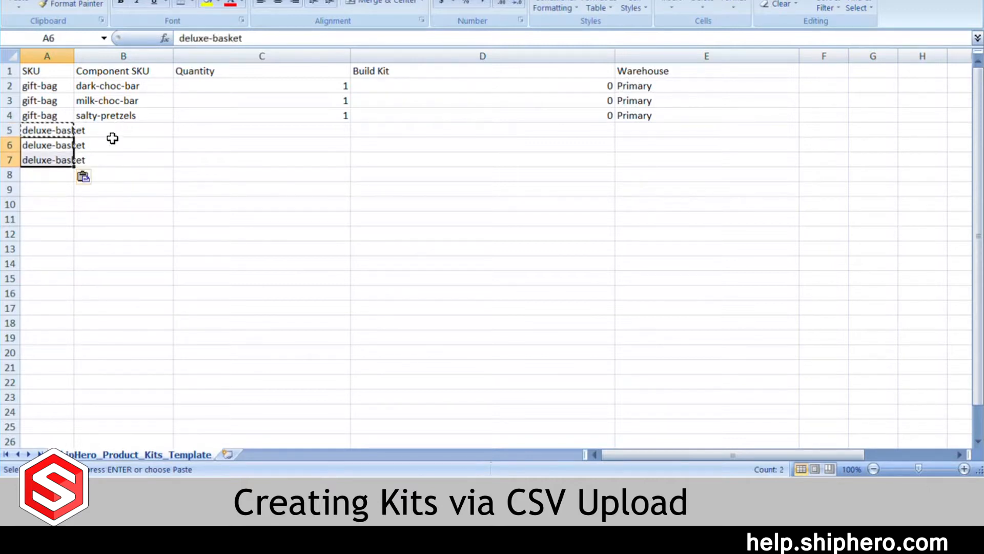
Copy the three component SKUs from B2:B4 to B5:B7 and auto-fit the width of column A
drag(117, 86, 120, 122)
key(ctrl+c)
click(121, 130)
key(ctrl+v)
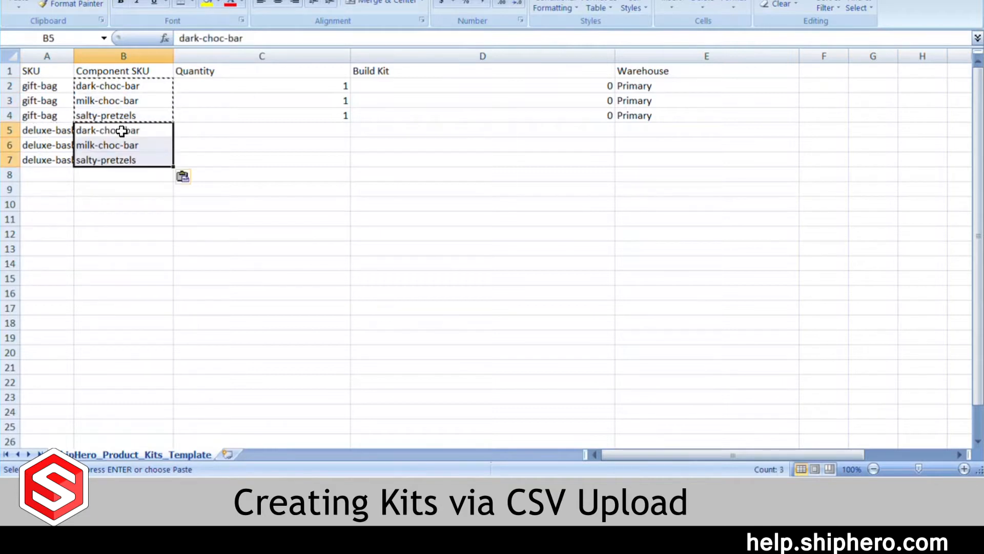
double_click(74, 56)
click(281, 203)
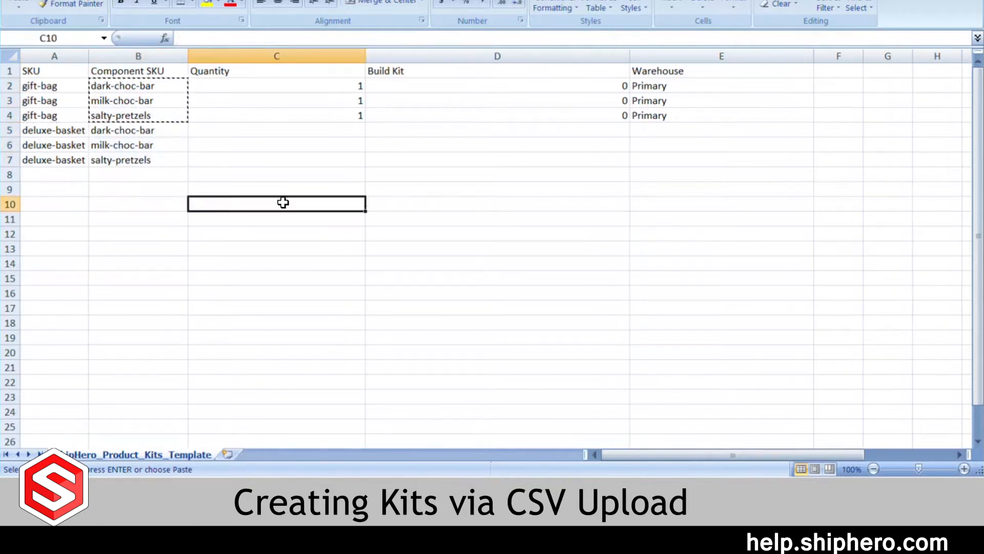
Enter the deluxe-basket quantities in column C: 5 for dark-choc-bar, 5 for milk-choc-bar and 10 for salty-pretzels
click(277, 132)
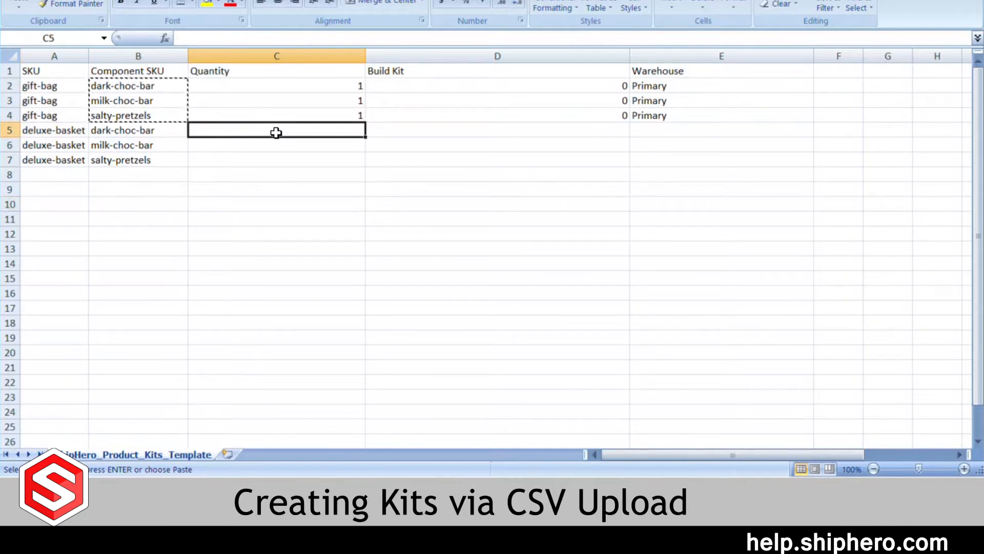
text(5)
key(Return)
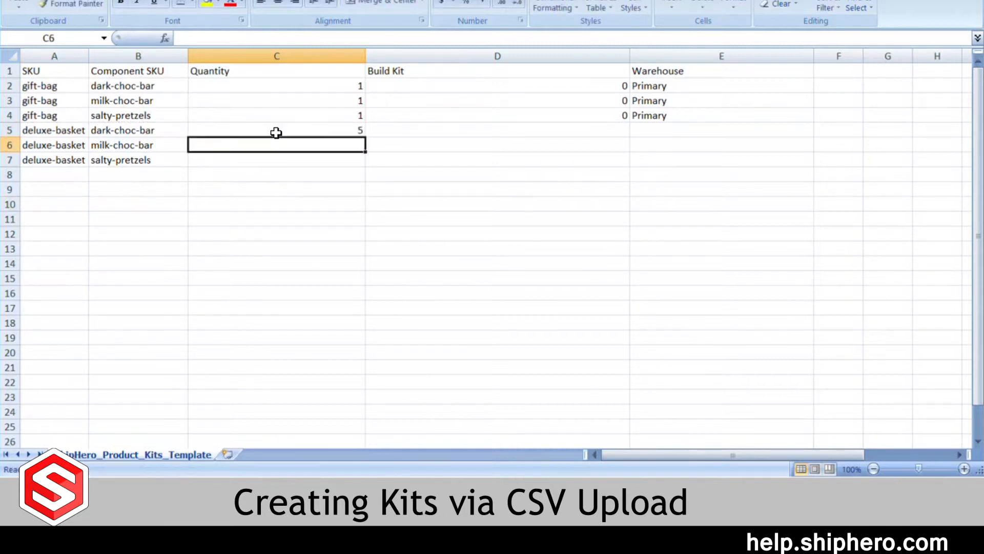
text(5)
key(Return)
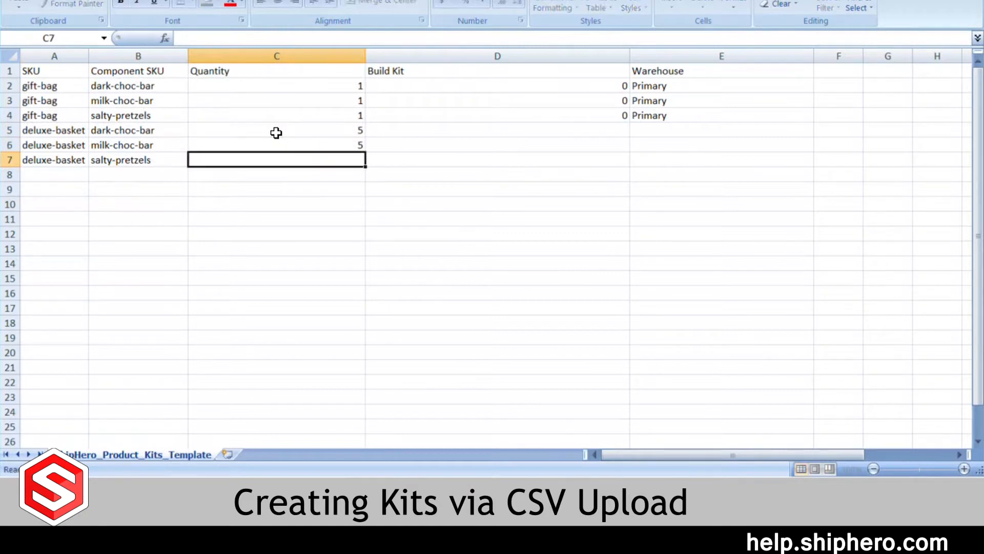
text(10)
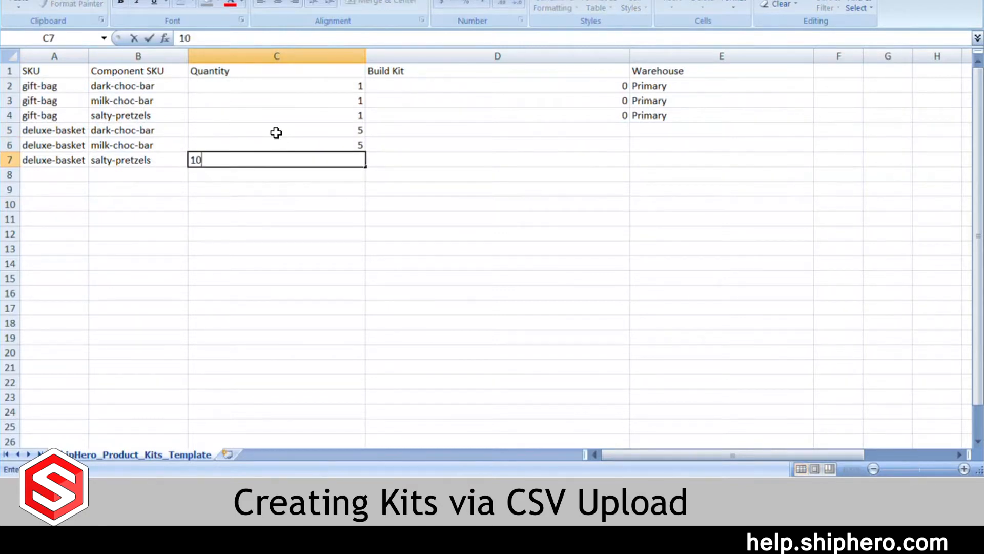
key(Return)
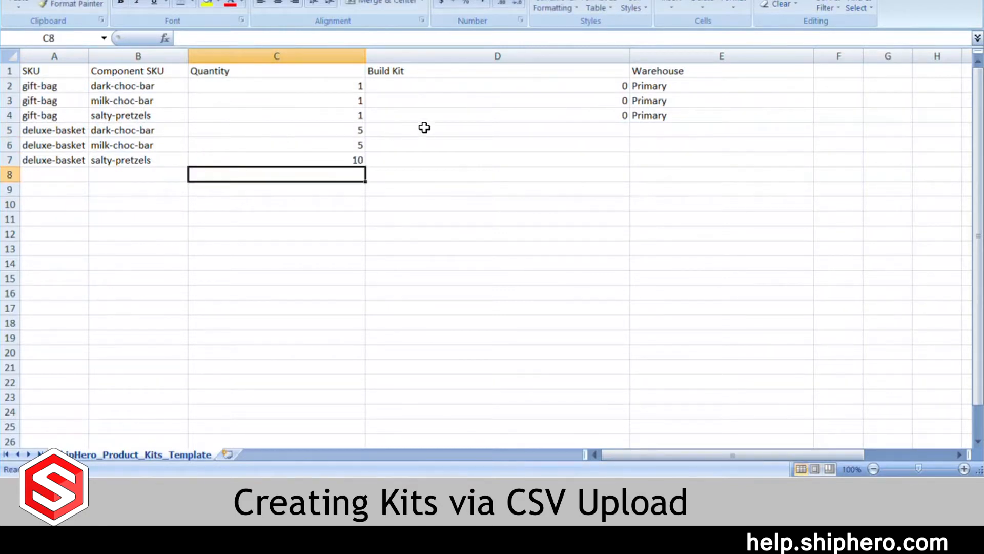
Copy the Build Kit value 0 from D4 into D5:D7 for the deluxe-basket rows
click(454, 114)
key(ctrl+c)
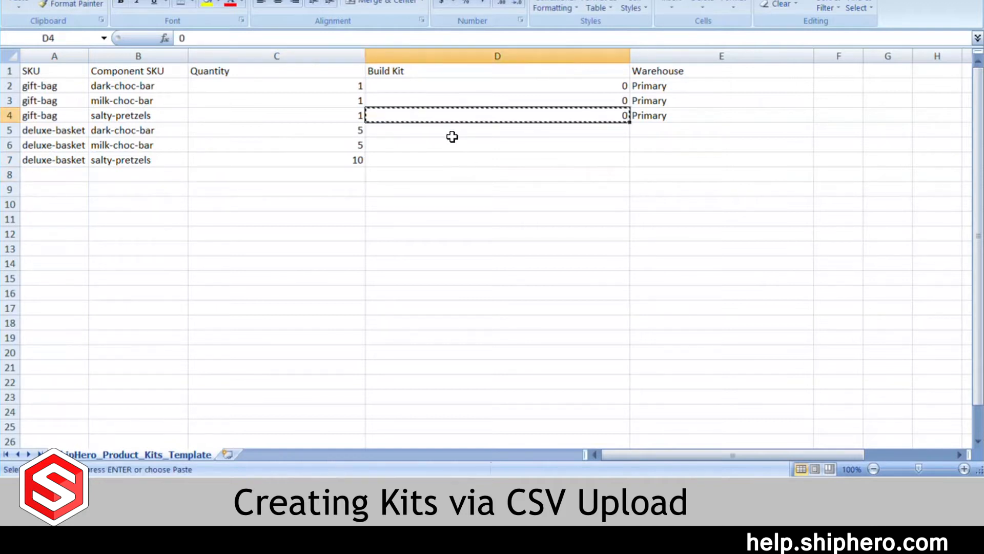
click(455, 134)
drag(455, 134, 452, 158)
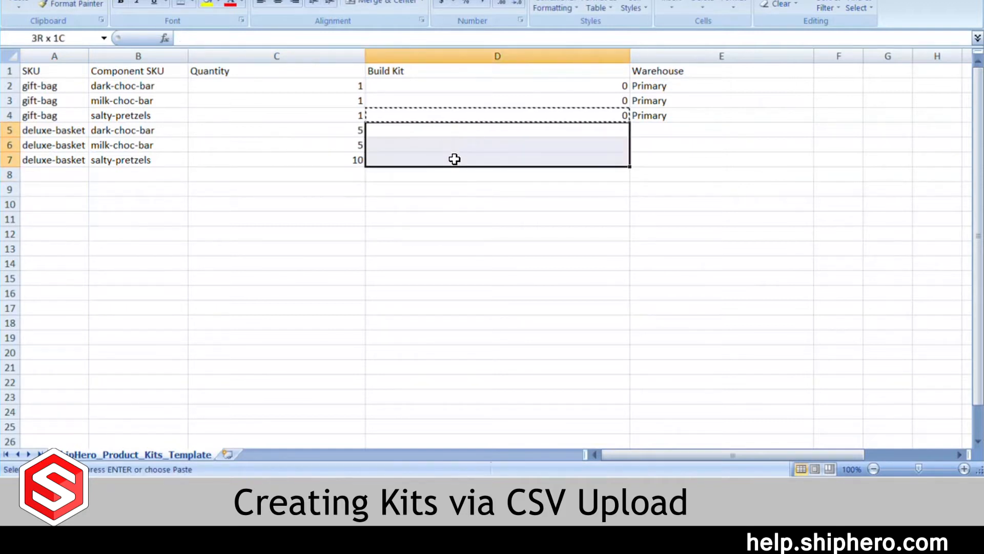
key(ctrl+v)
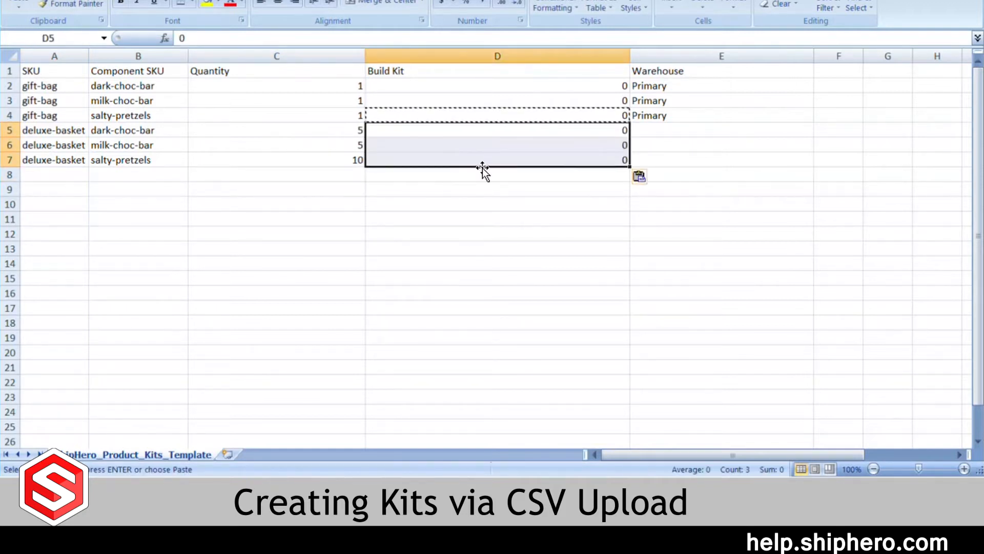
Copy the warehouse Primary from E4 into E5:E7 for the deluxe-basket rows
click(733, 119)
key(ctrl+c)
drag(730, 134, 732, 163)
key(ctrl+v)
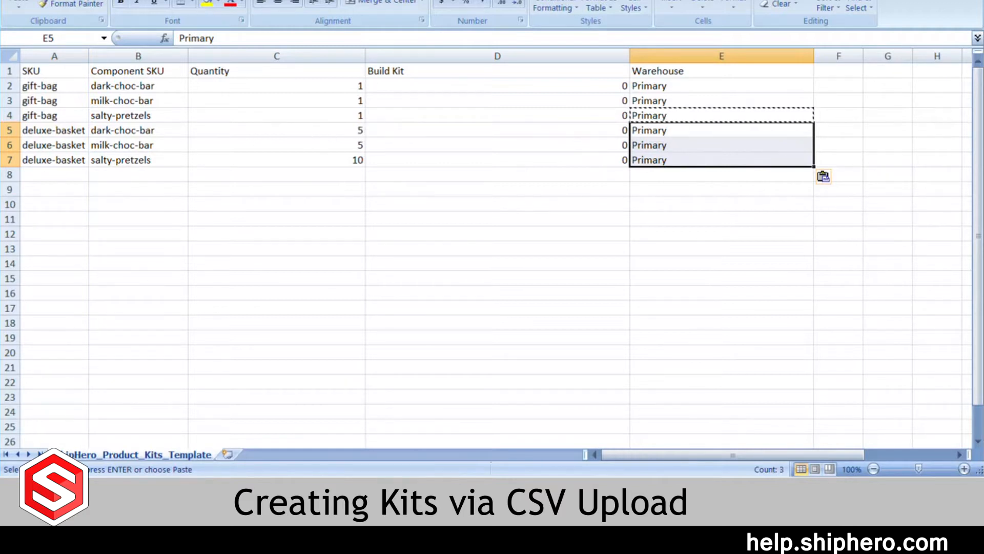
Save the sheet to the Desktop as a comma-delimited CSV file named Kits Example, keeping the CSV format
key(alt+f)
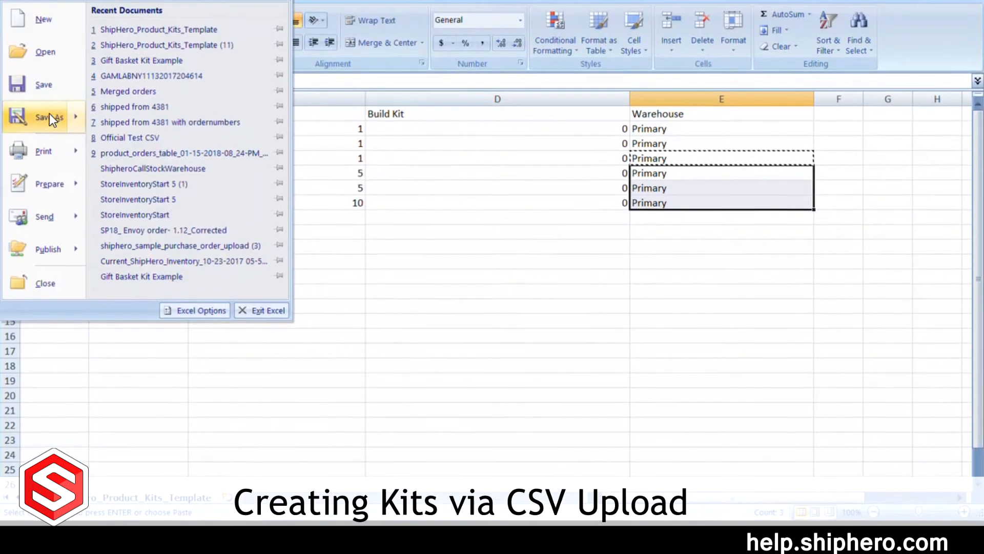
key(Escape)
key(Escape)
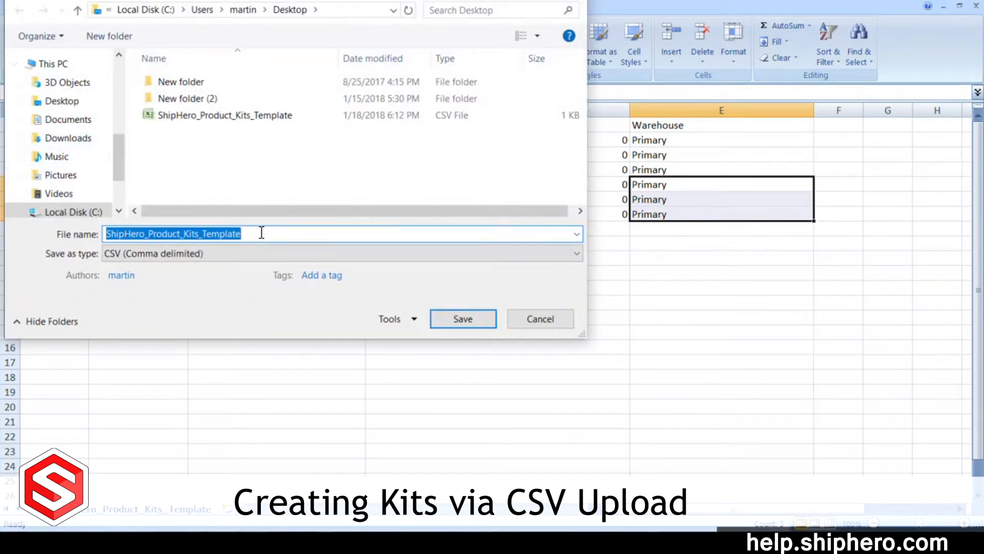
click(261, 233)
double_click(262, 233)
text(Kits Example)
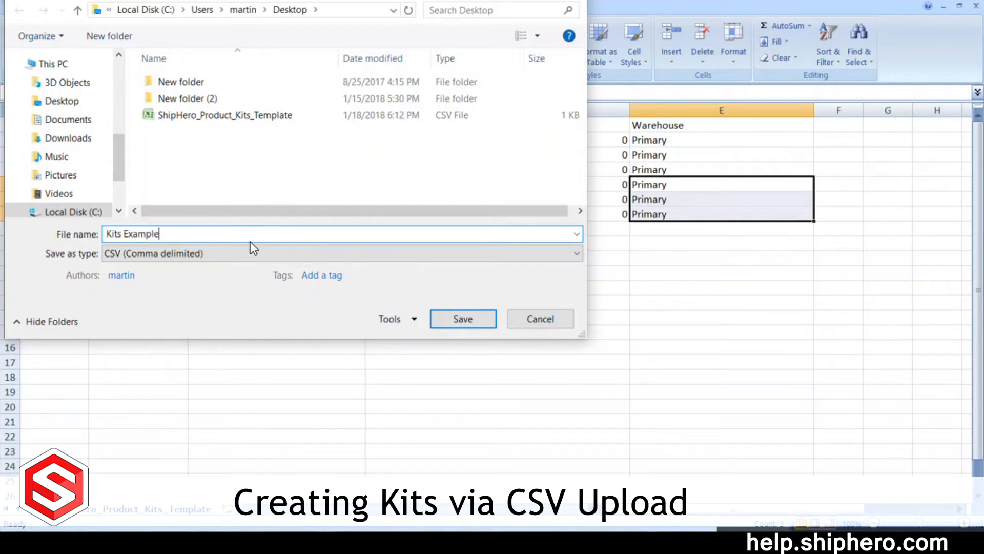
click(61, 101)
click(443, 313)
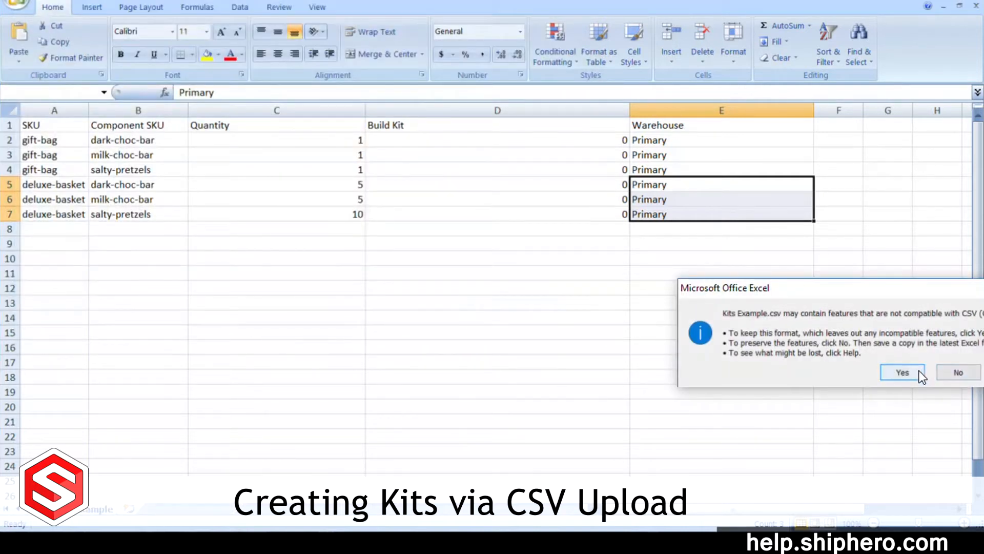
click(920, 374)
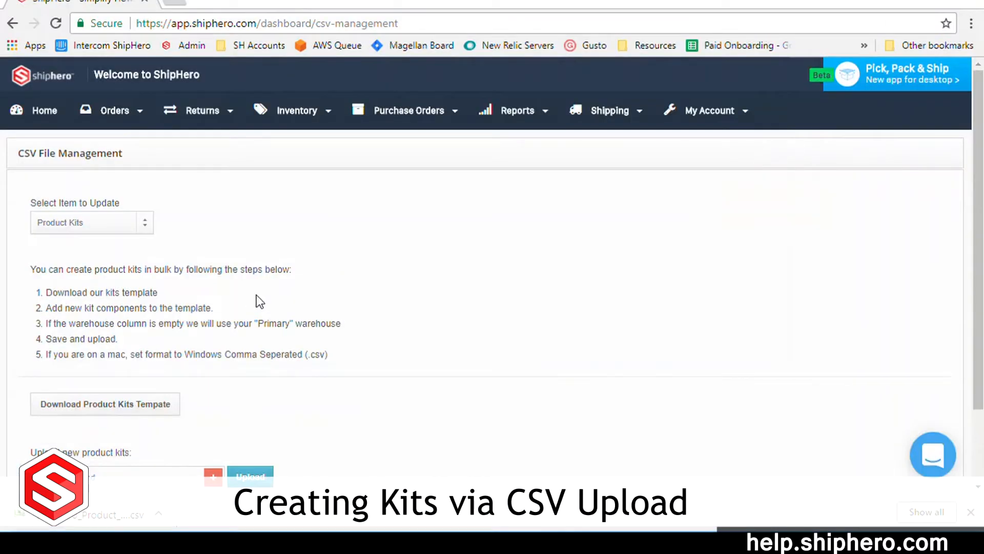
Switch to ShipHero's CSV File Management page in Chrome and upload the Kits Example file from the Desktop as new product kits
scroll(294, 276, down, 2)
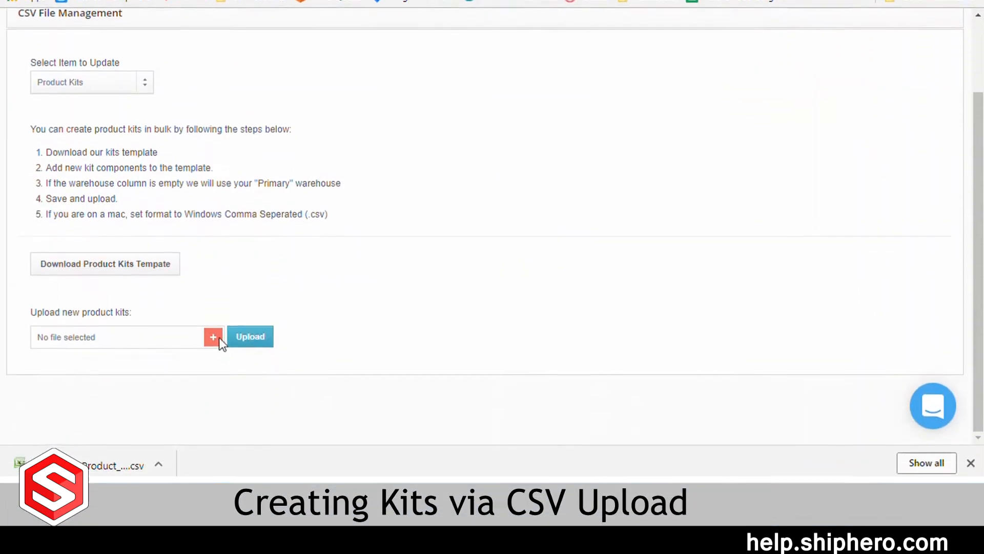
click(218, 343)
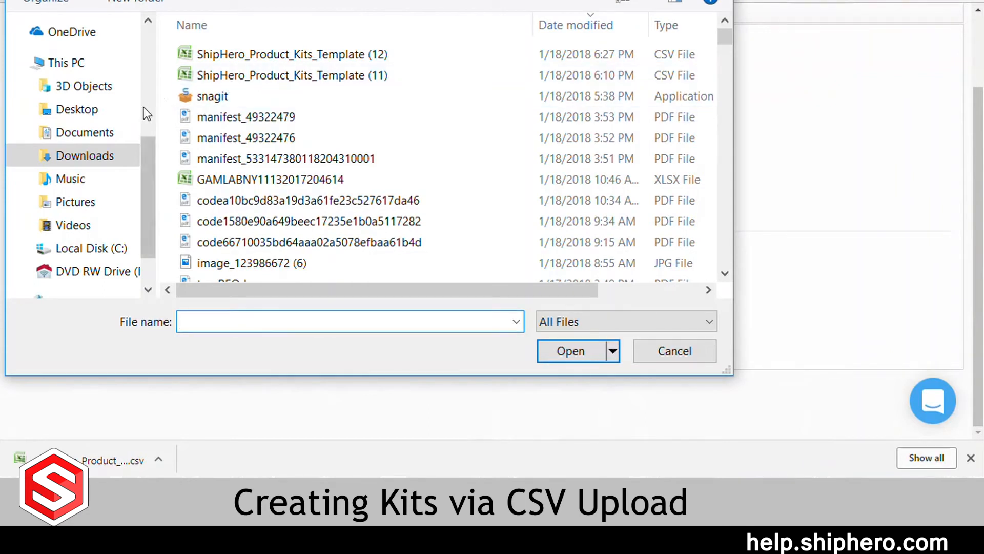
click(114, 106)
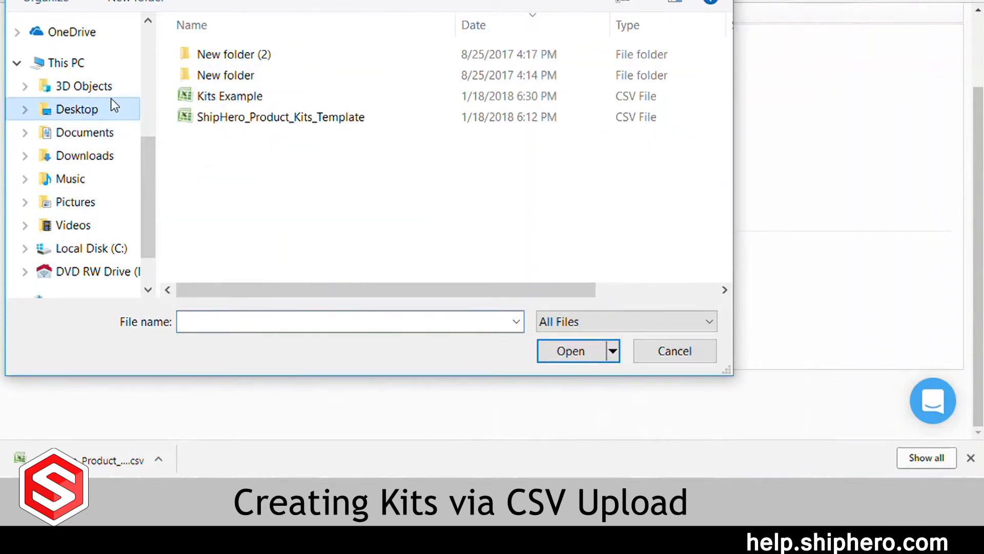
click(263, 97)
click(587, 347)
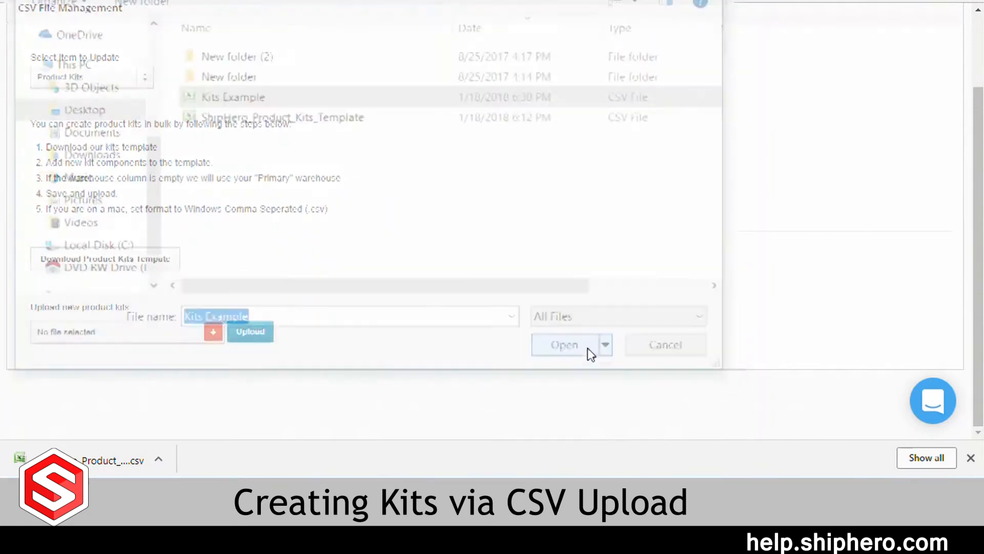
click(255, 338)
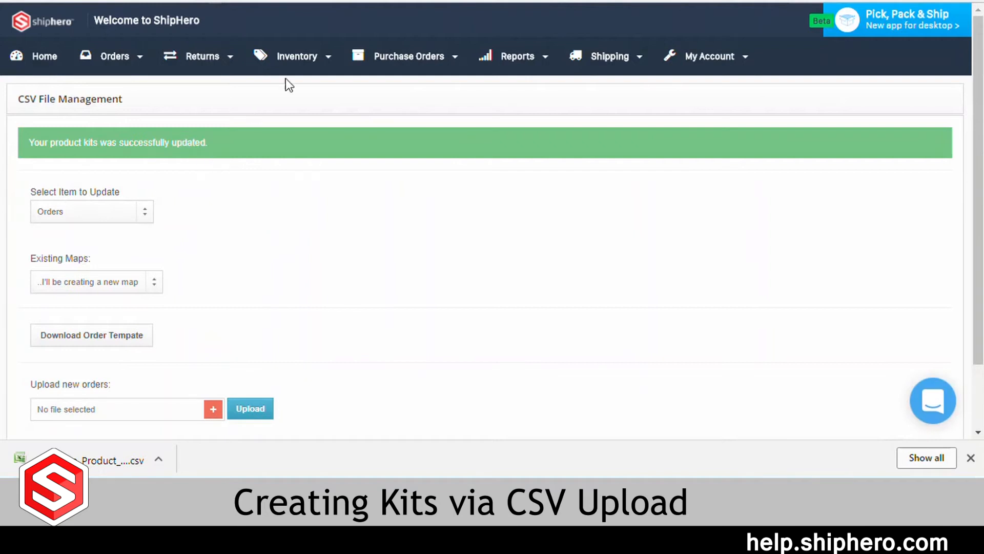
Go to the inventory product list and search for gift
mouse_move(291, 64)
click(292, 93)
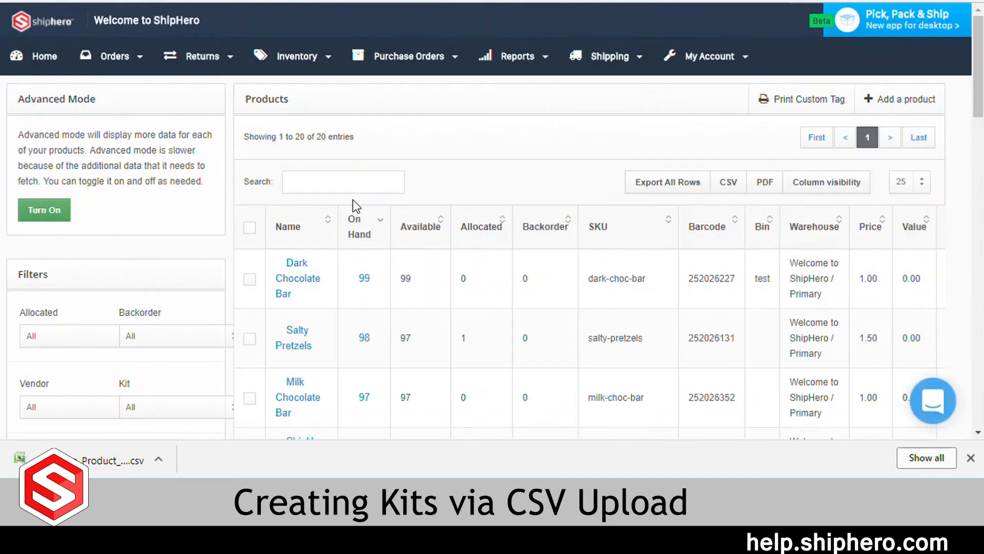
text(gift)
scroll(348, 182, down, 3)
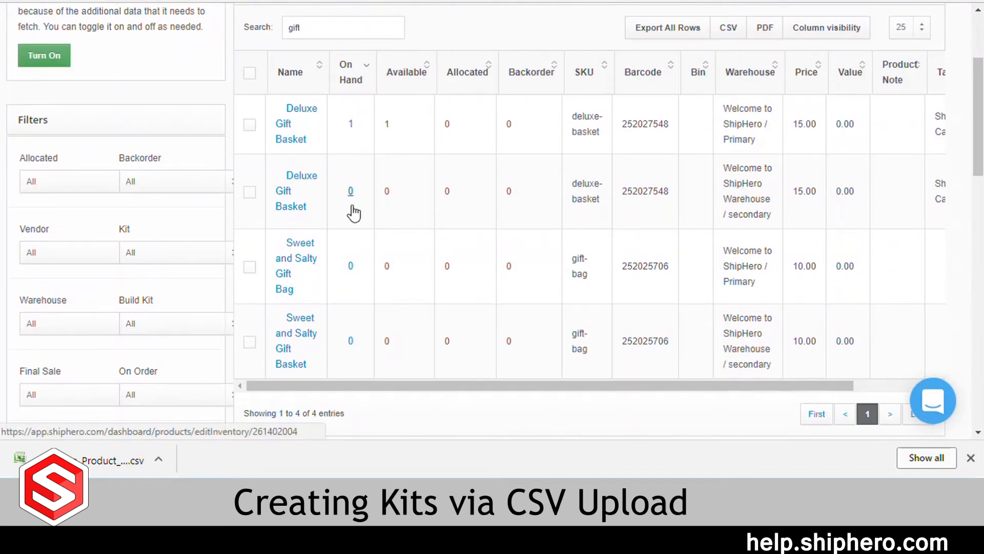
Open the Sweet and Salty Gift Bag product for the Primary warehouse and check its kit components and quantities
click(298, 264)
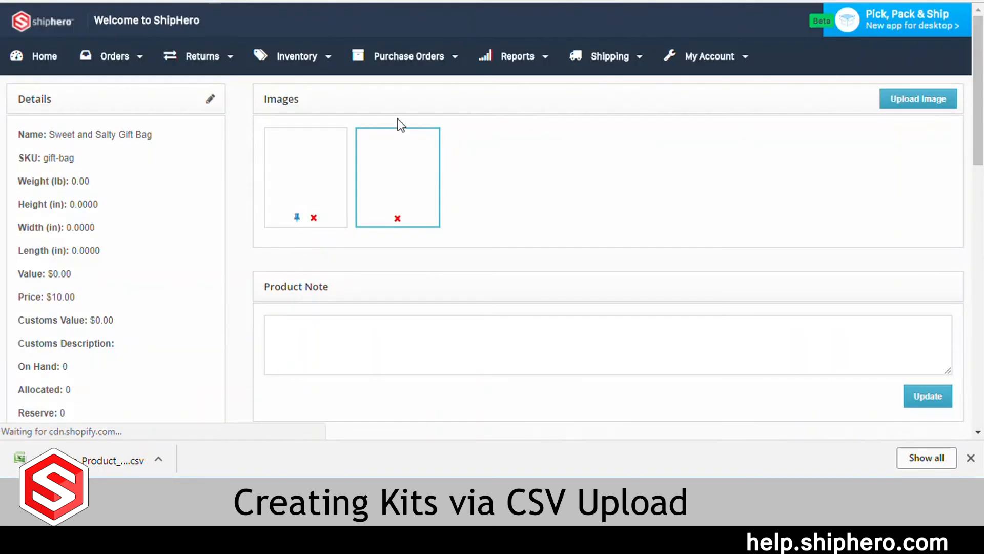
scroll(341, 136, down, 8)
scroll(342, 137, down, 3)
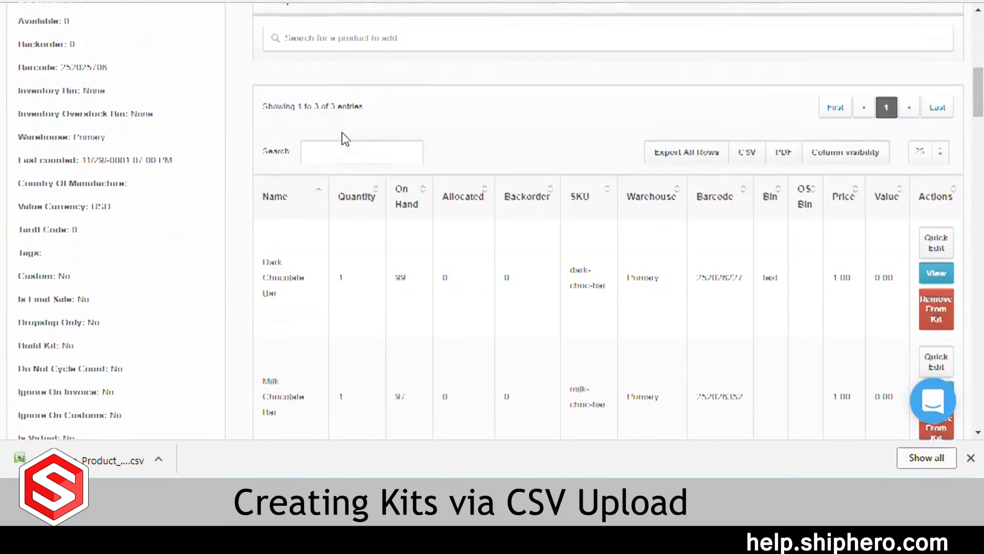
scroll(313, 316, down, 3)
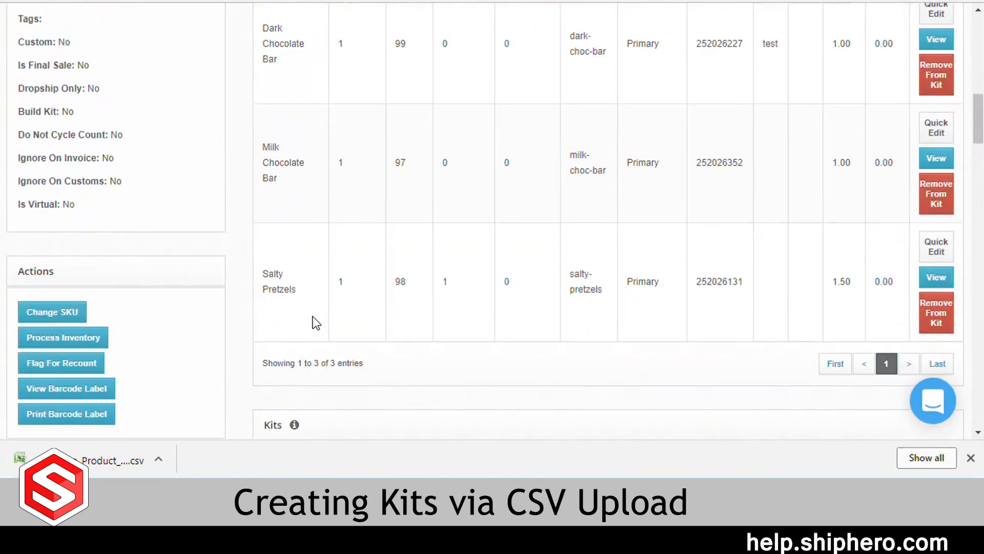
scroll(313, 315, up, 2)
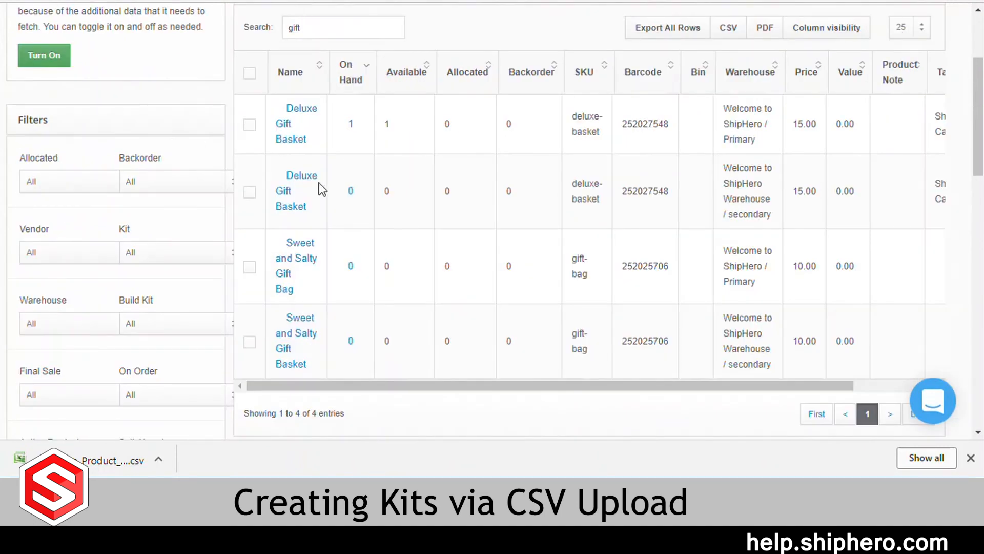
Open the Deluxe Gift Basket product for the Primary warehouse and check its kit components and quantities
click(302, 180)
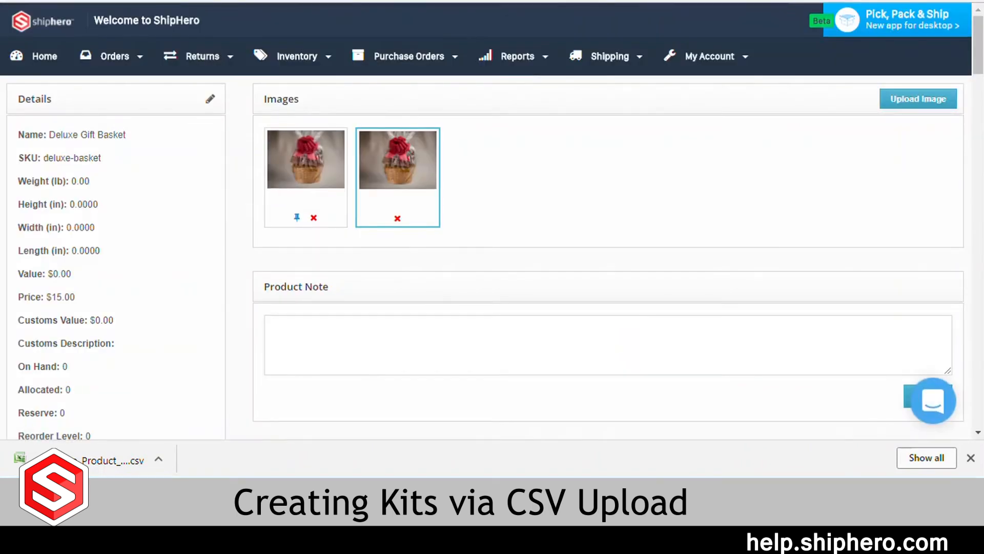
key(ctrl+w)
click(293, 123)
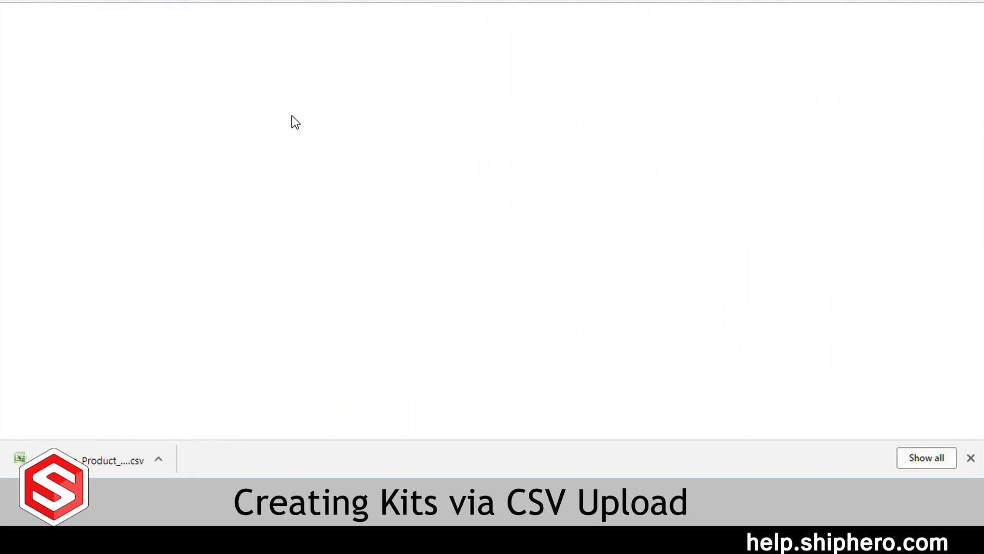
scroll(293, 123, down, 15)
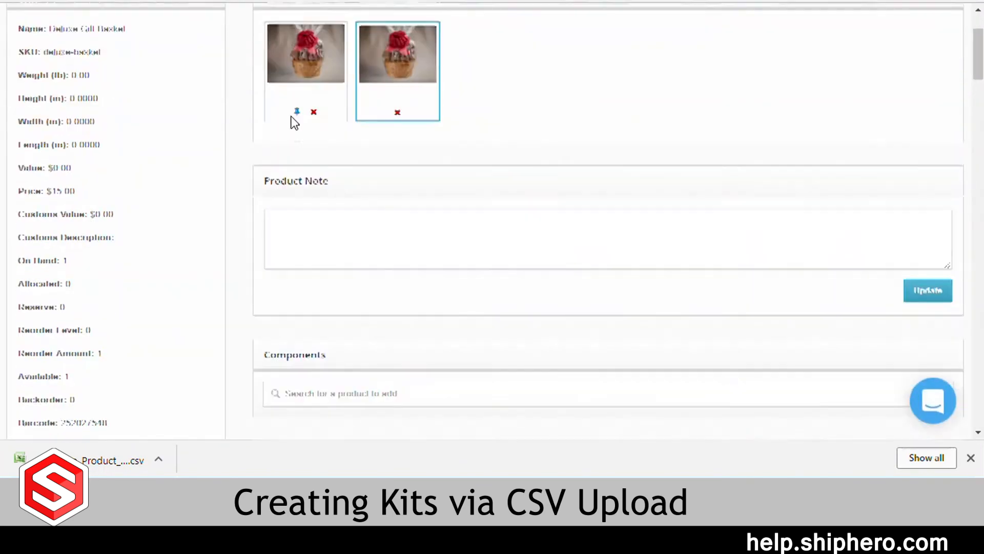
scroll(294, 123, down, 1)
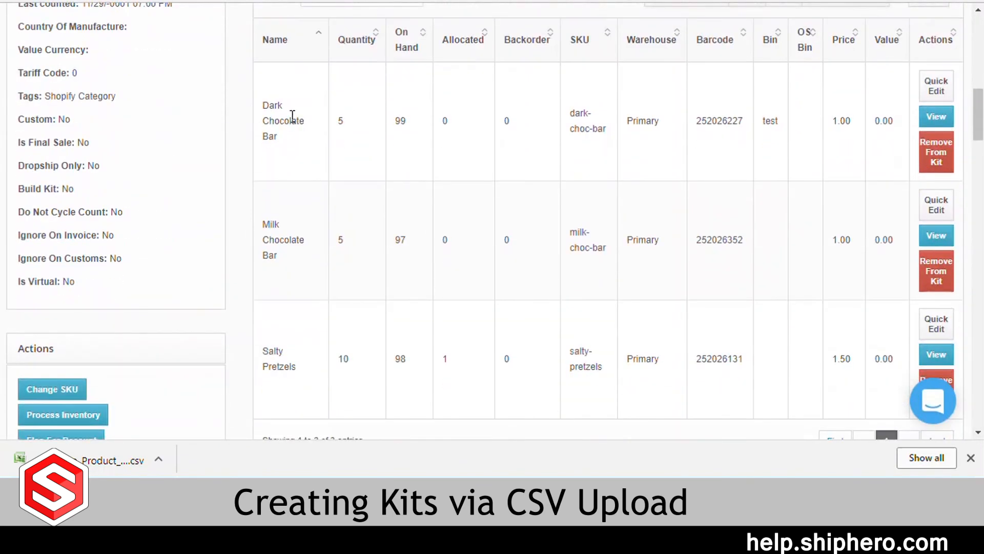